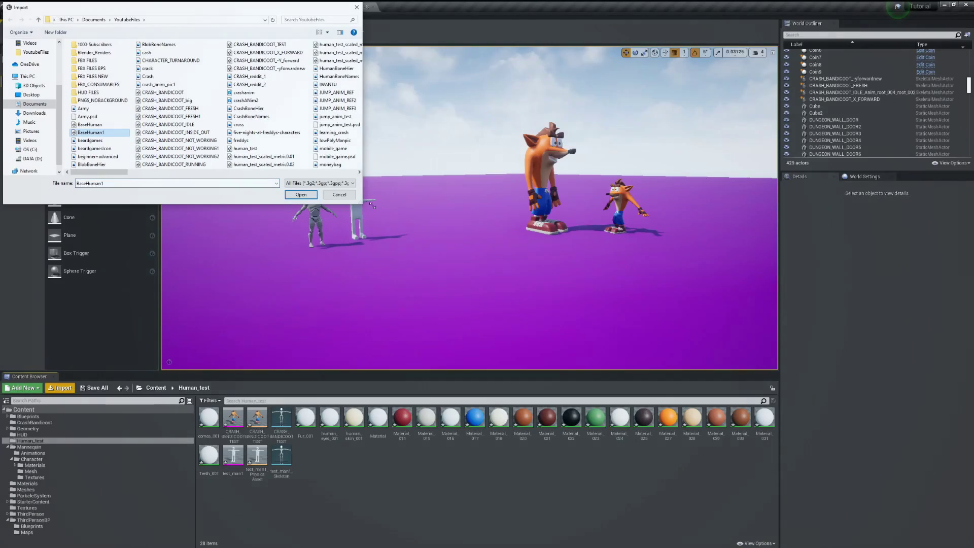
# Import BaseHuman1 with Skeleton set to None, creating its own new skeleton
pyautogui.click(301, 194)
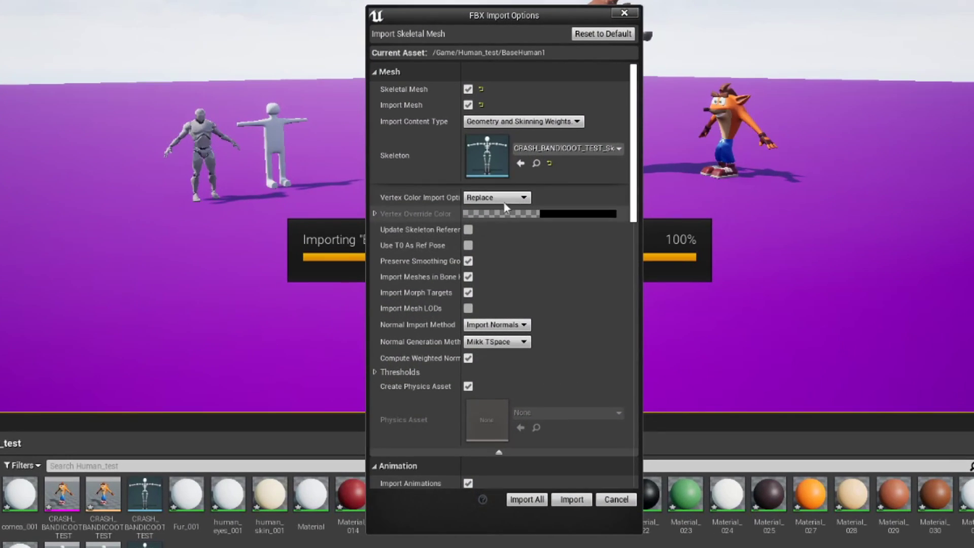
pyautogui.click(521, 217)
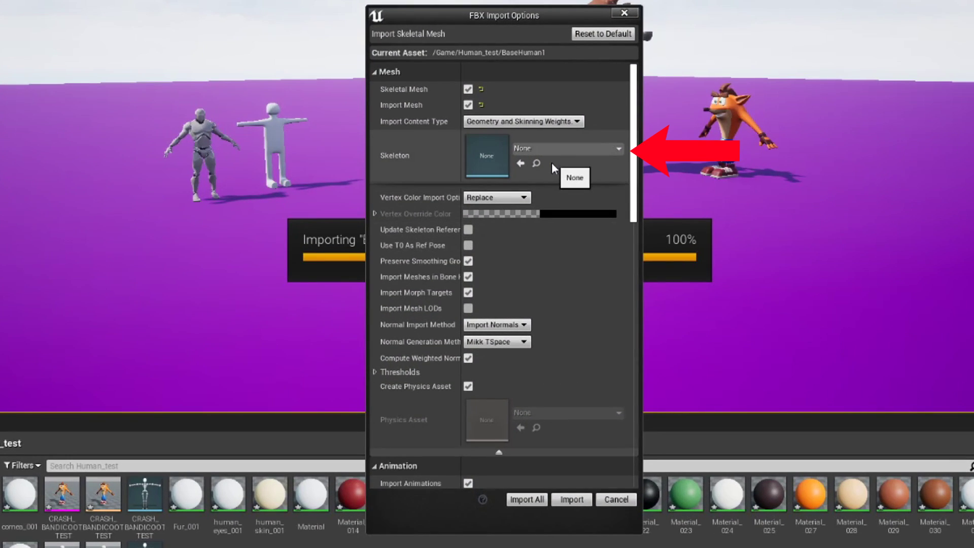
pyautogui.click(468, 230)
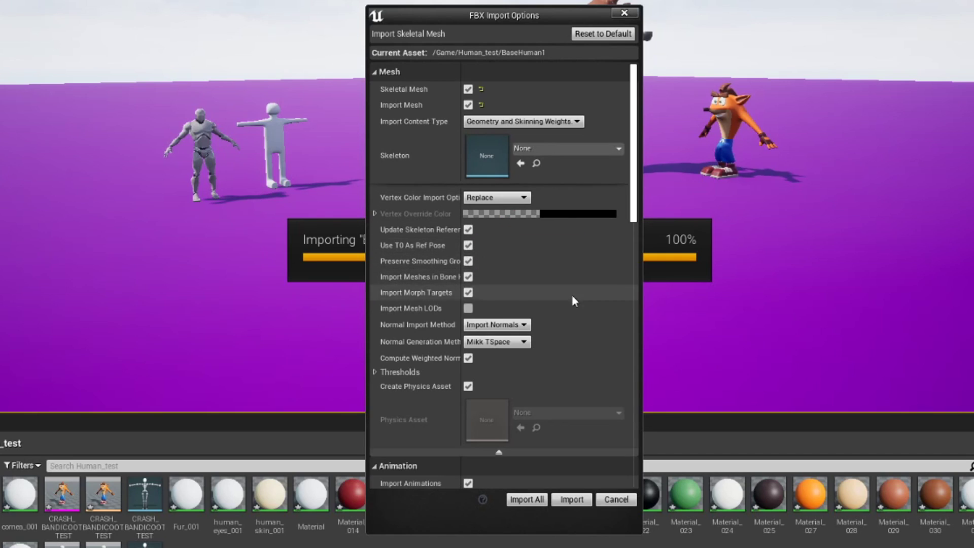
pyautogui.click(569, 500)
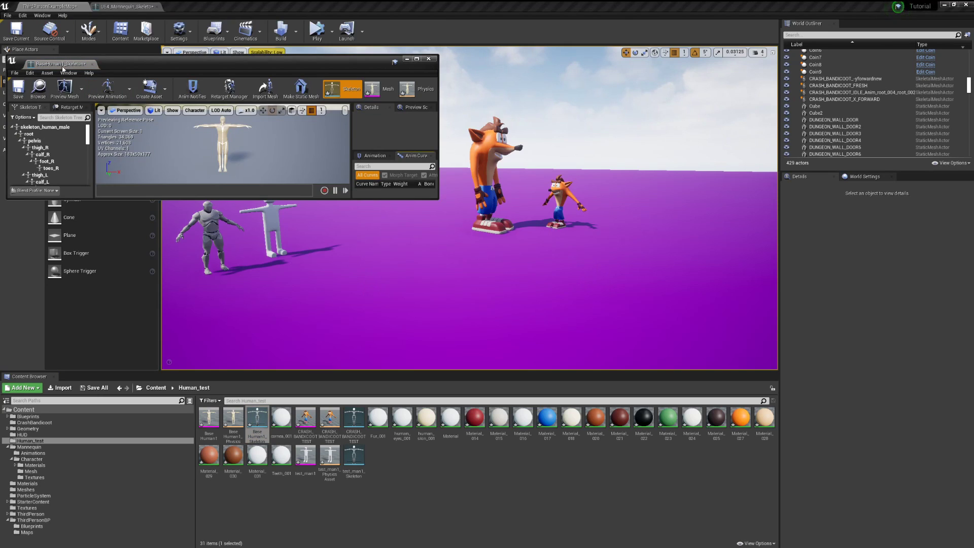
# Assign the Humanoid rig to UE4_Mannequin_Skeleton, save it, and switch back to BaseHuman1_Skeleton
pyautogui.moveTo(94, 59); pyautogui.dragTo(225, 5)
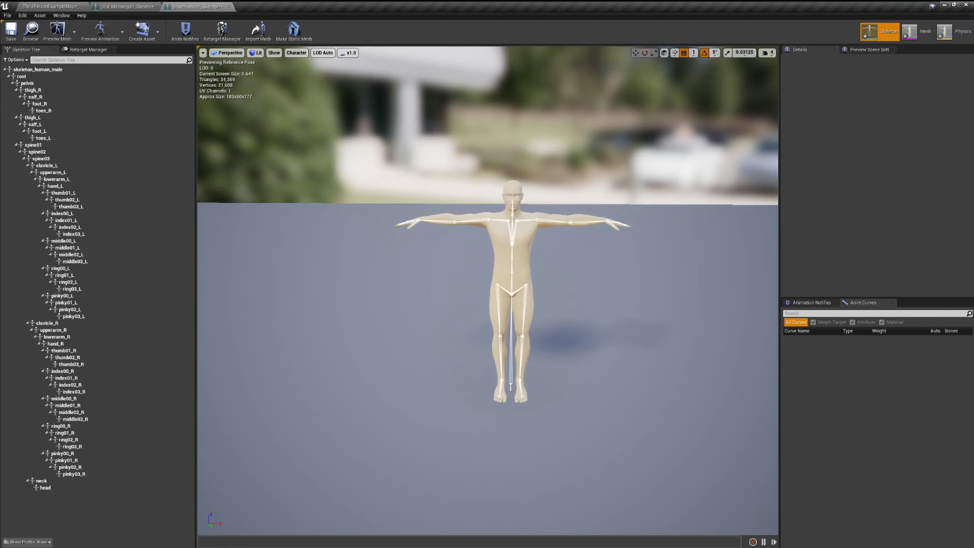
pyautogui.click(127, 6)
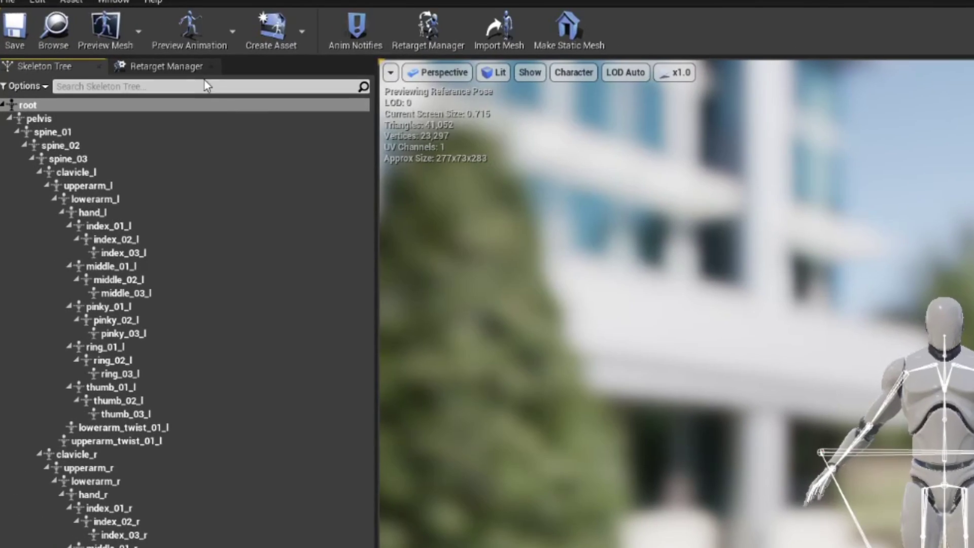
pyautogui.click(92, 49)
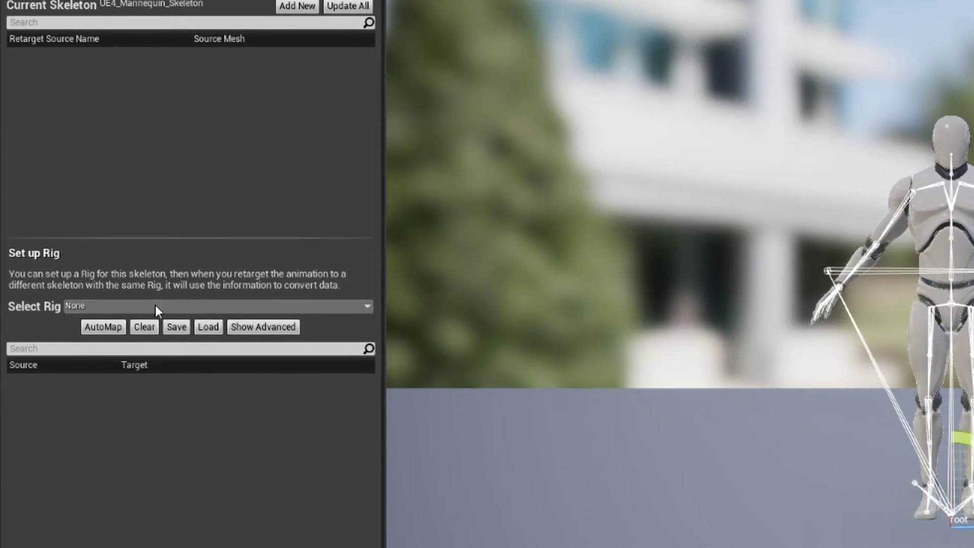
pyautogui.click(148, 487)
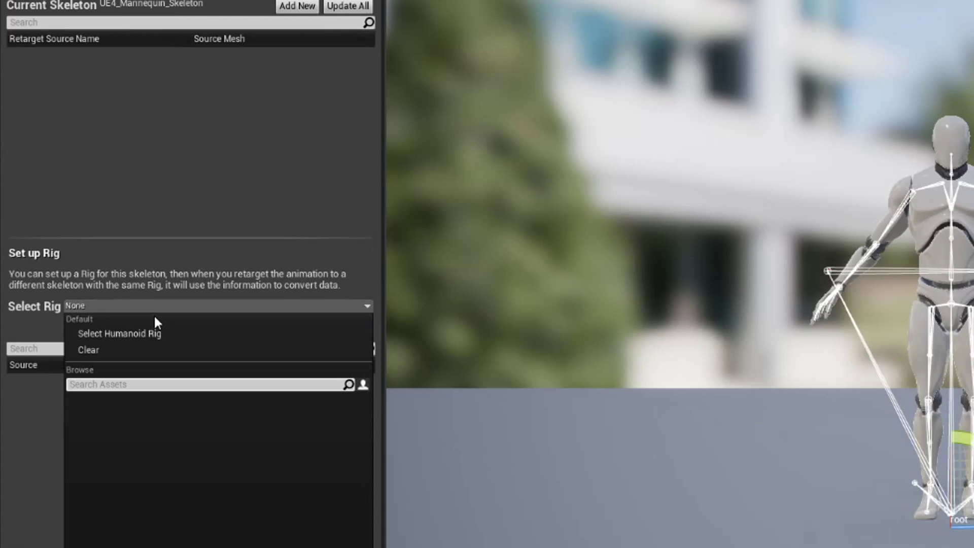
pyautogui.click(158, 336)
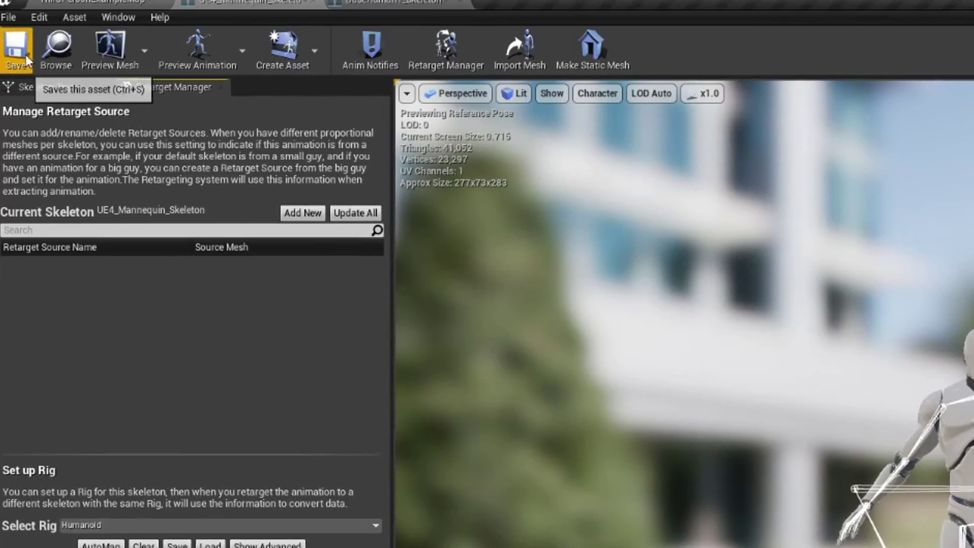
pyautogui.click(16, 49)
pyautogui.click(391, 2)
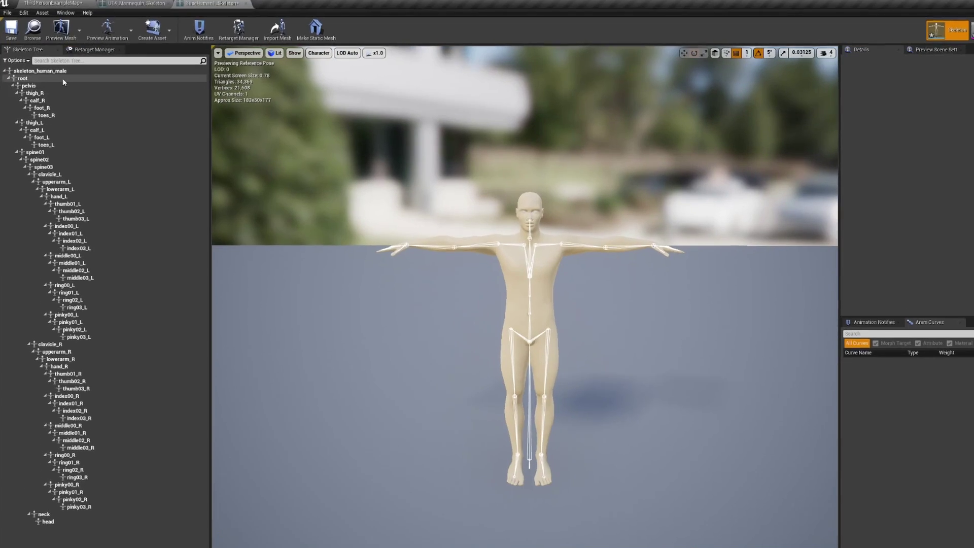
# Assign the Humanoid rig to BaseHuman1's skeleton in the Retarget Manager
pyautogui.click(95, 49)
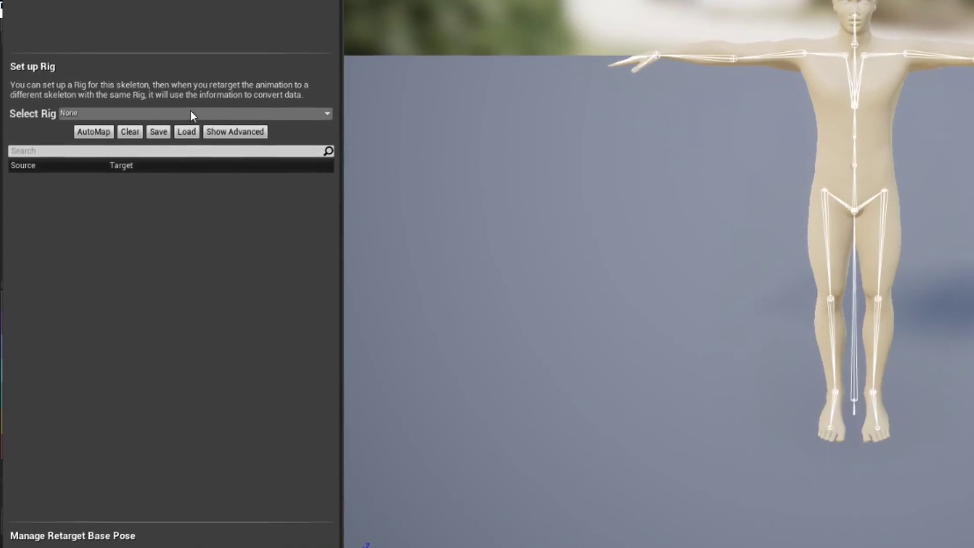
pyautogui.click(178, 359)
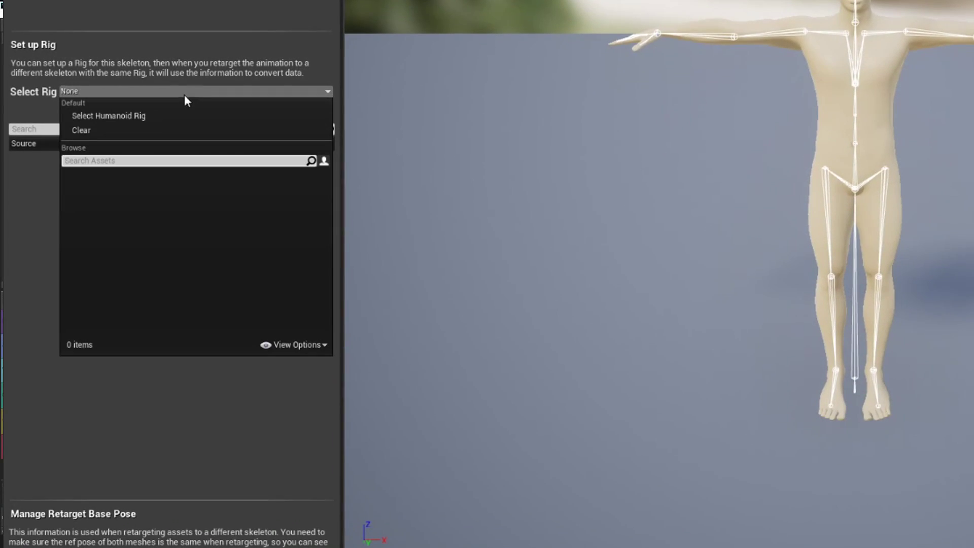
pyautogui.click(174, 115)
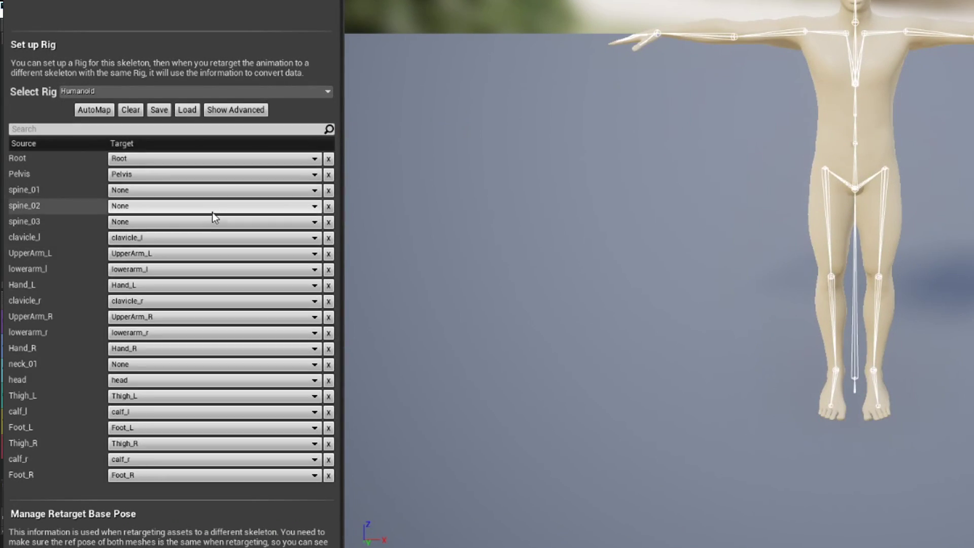
# Map spine_01, spine_02, spine_03 and neck_01 to spine01, spine02, spine03 and neck
pyautogui.click(151, 193)
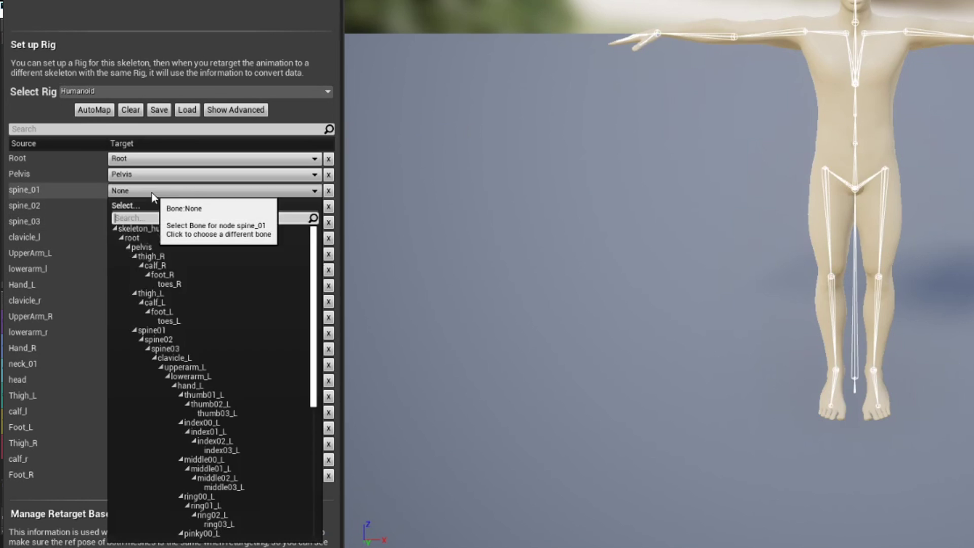
pyautogui.click(209, 328)
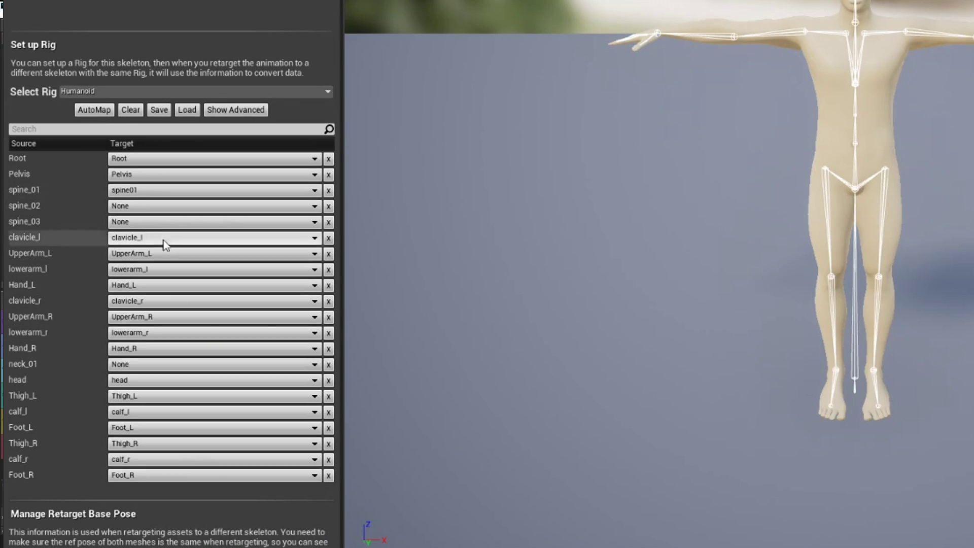
pyautogui.click(151, 222)
pyautogui.click(179, 355)
pyautogui.click(137, 221)
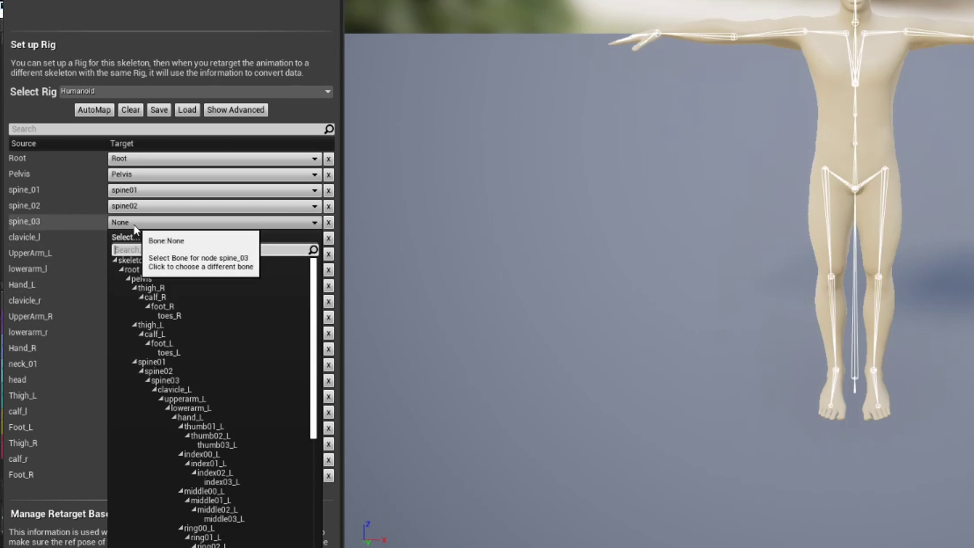
pyautogui.click(178, 379)
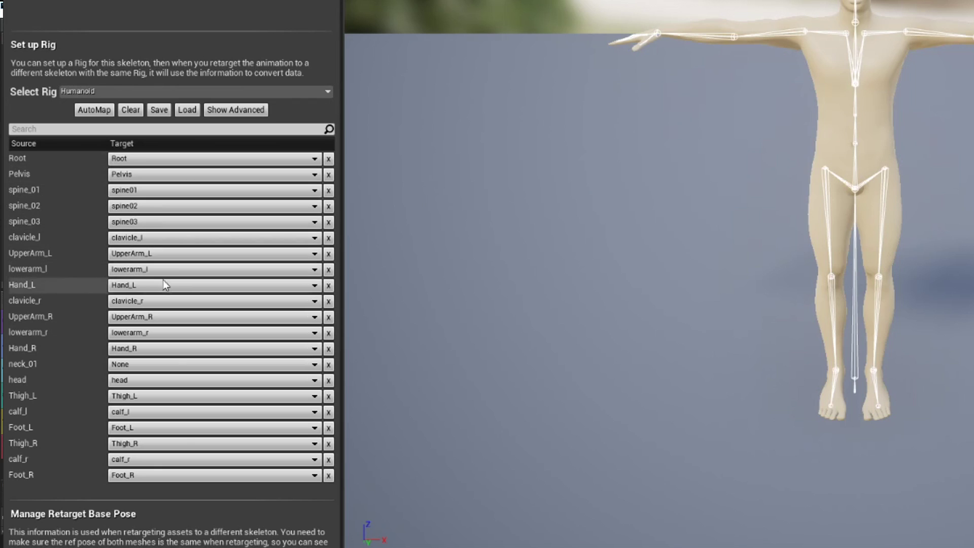
pyautogui.click(142, 365)
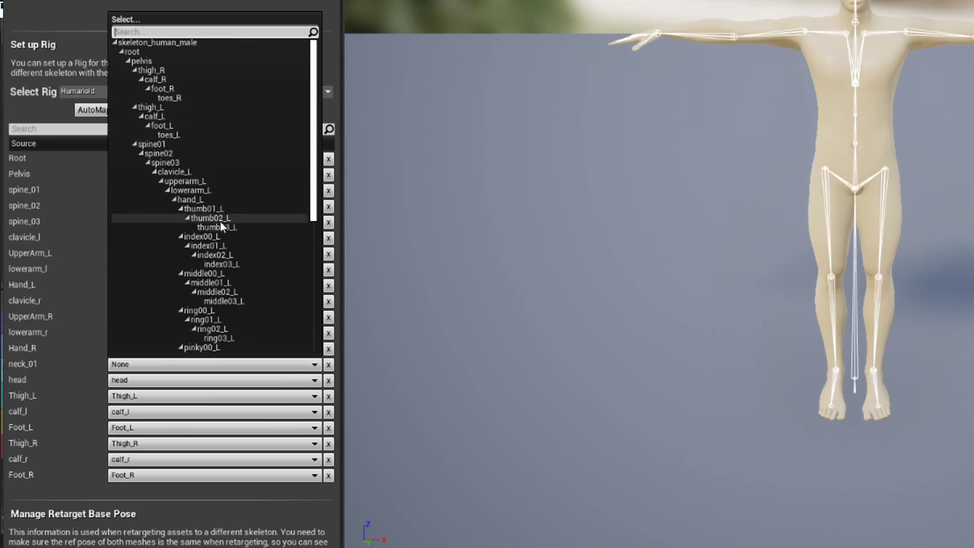
pyautogui.scroll(-10, 220, 215)
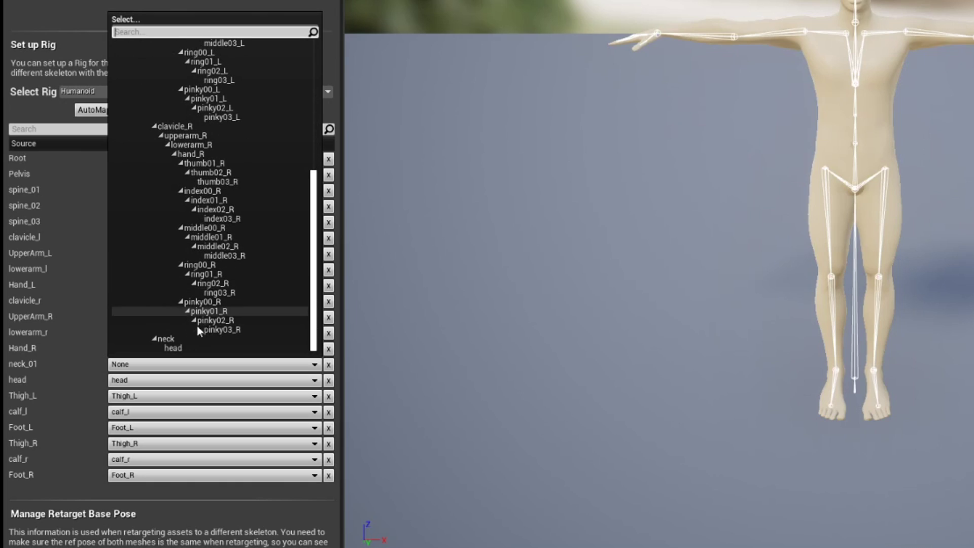
pyautogui.click(166, 338)
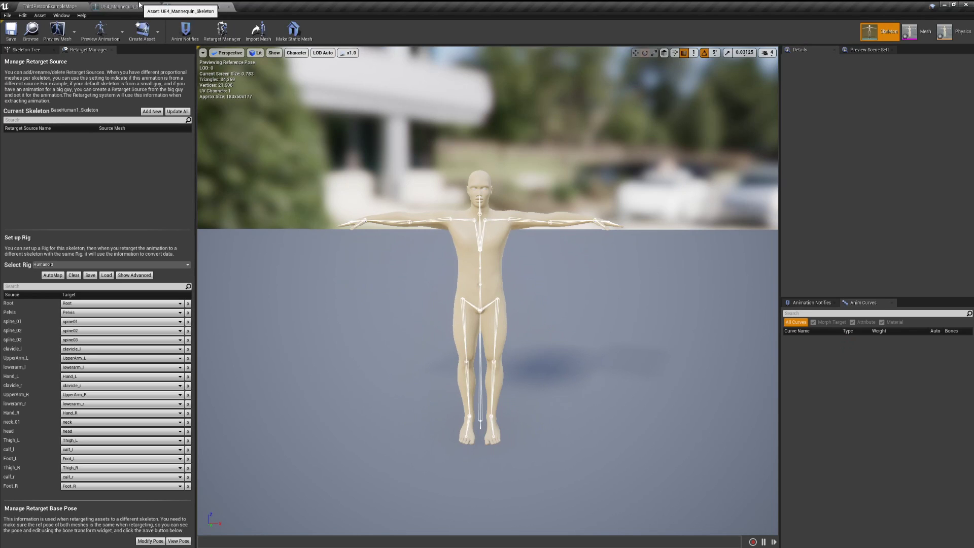
# Rotate the mannequin's arm bones into a T-pose in its retarget base pose view
pyautogui.click(139, 5)
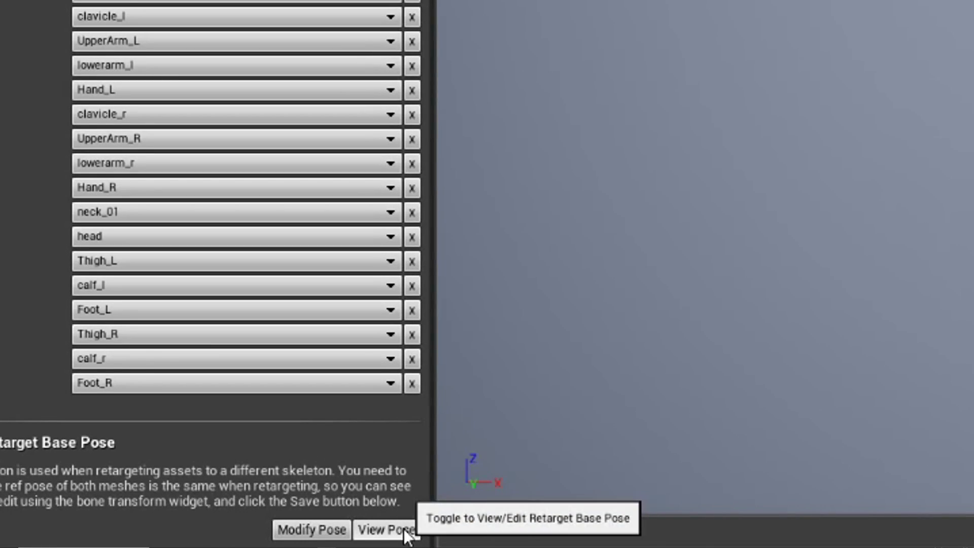
pyautogui.click(405, 530)
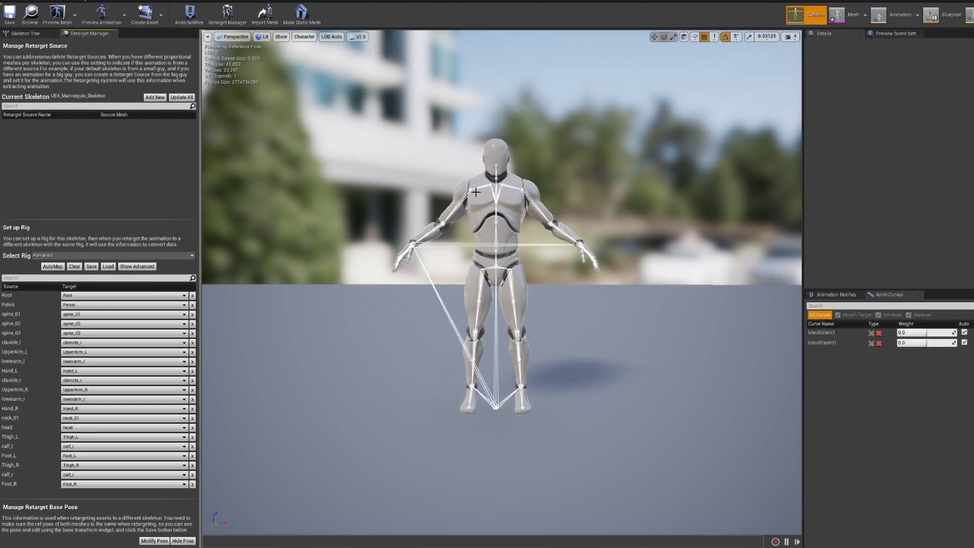
pyautogui.click(496, 240)
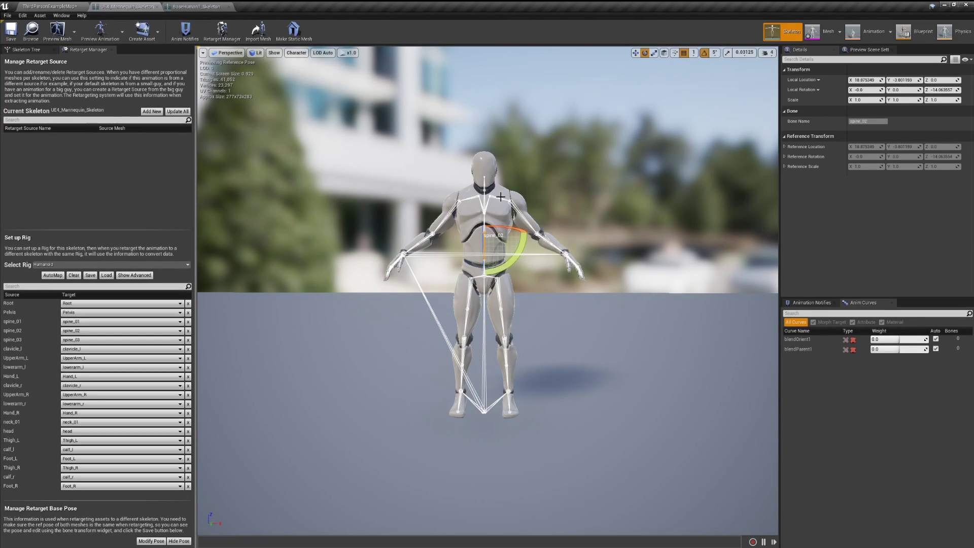
pyautogui.moveTo(501, 196); pyautogui.dragTo(501, 231, button='right')
pyautogui.click(449, 271)
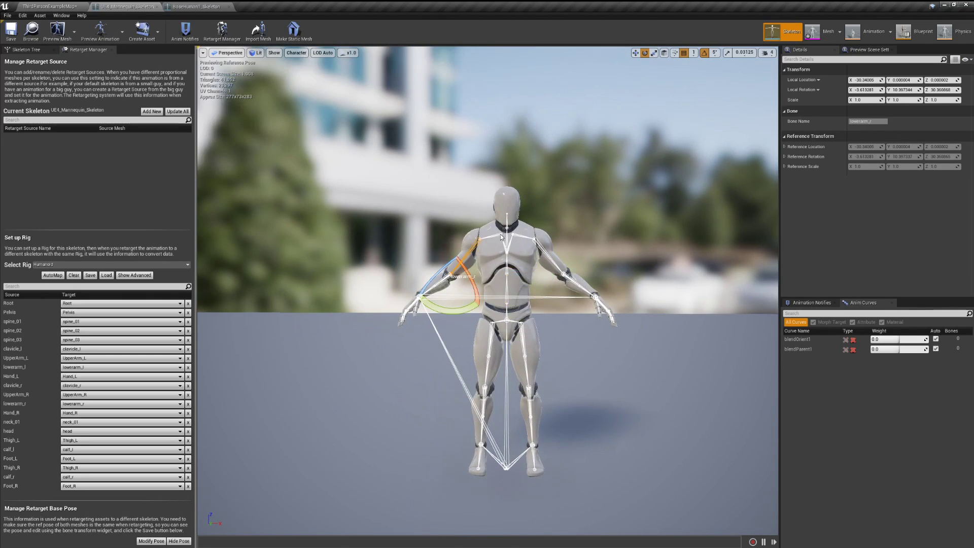
pyautogui.click(501, 236)
pyautogui.scroll(3, 500, 236)
pyautogui.moveTo(523, 213); pyautogui.dragTo(459, 200)
pyautogui.click(355, 215)
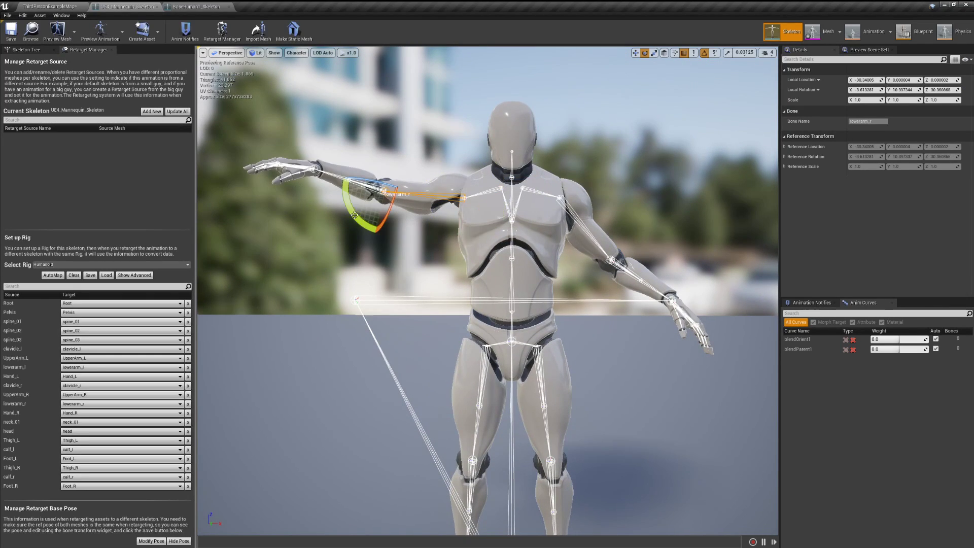
pyautogui.moveTo(355, 215); pyautogui.dragTo(358, 233)
pyautogui.scroll(-2, 501, 216)
# Store the T-pose as the mannequin's retarget base pose with Use CurrentPose and check it
pyautogui.click(501, 217)
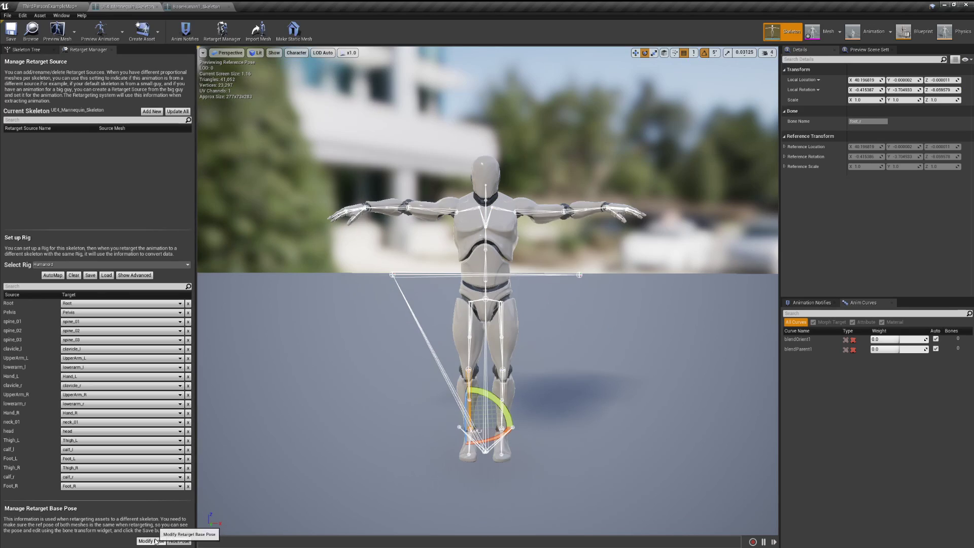
pyautogui.click(151, 541)
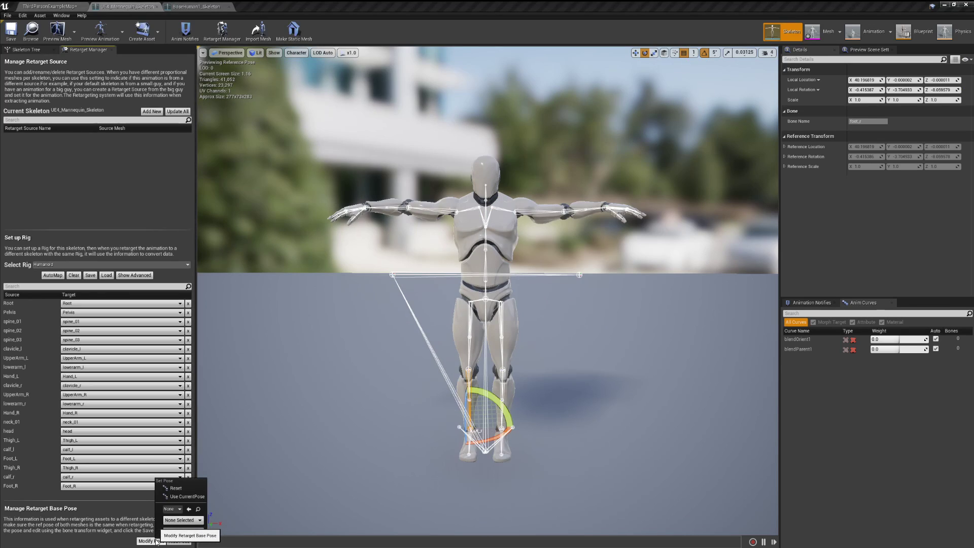
pyautogui.click(181, 498)
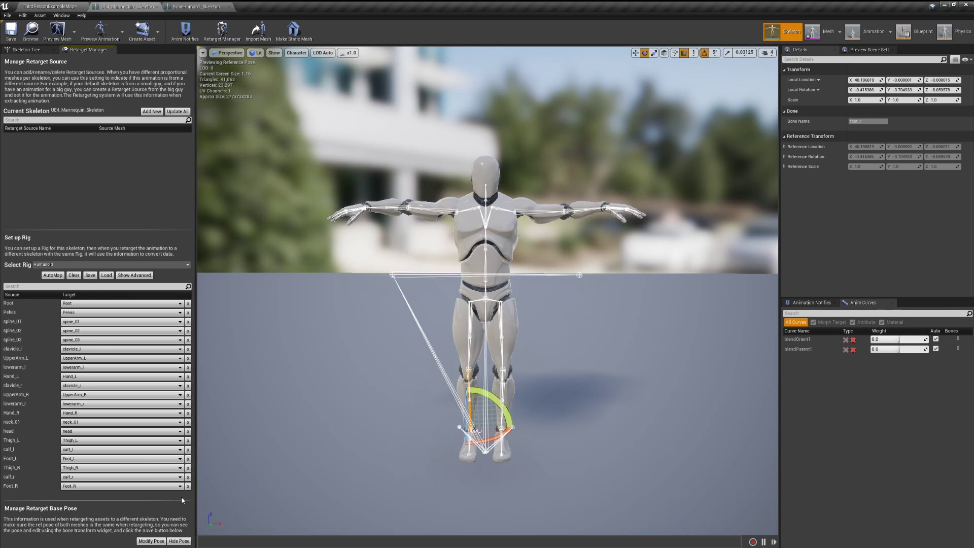
pyautogui.click(176, 541)
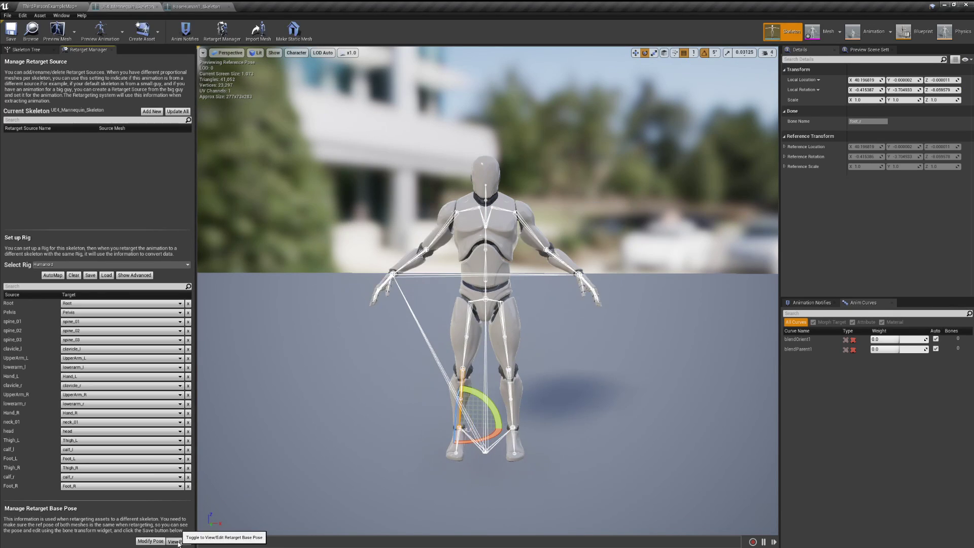
pyautogui.click(178, 542)
pyautogui.click(176, 541)
pyautogui.click(176, 542)
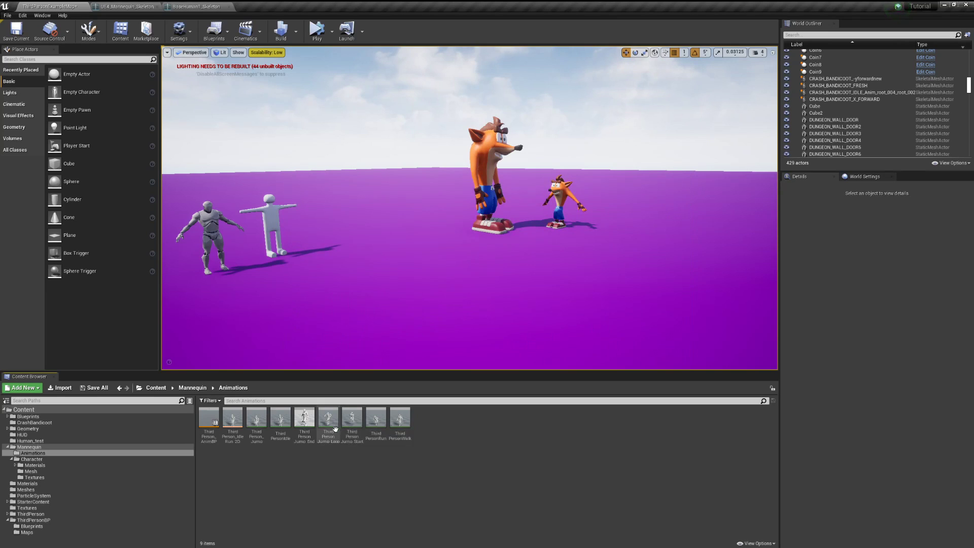
# Duplicate the ThirdPersonRun animation and retarget the copy to BaseHuman1_Skeleton
pyautogui.rightClick(375, 418)
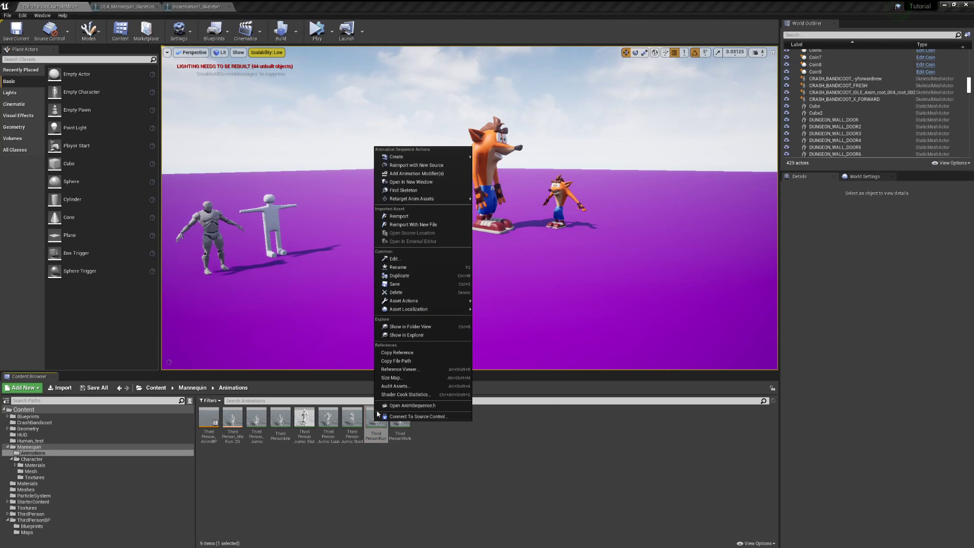
pyautogui.moveTo(431, 199)
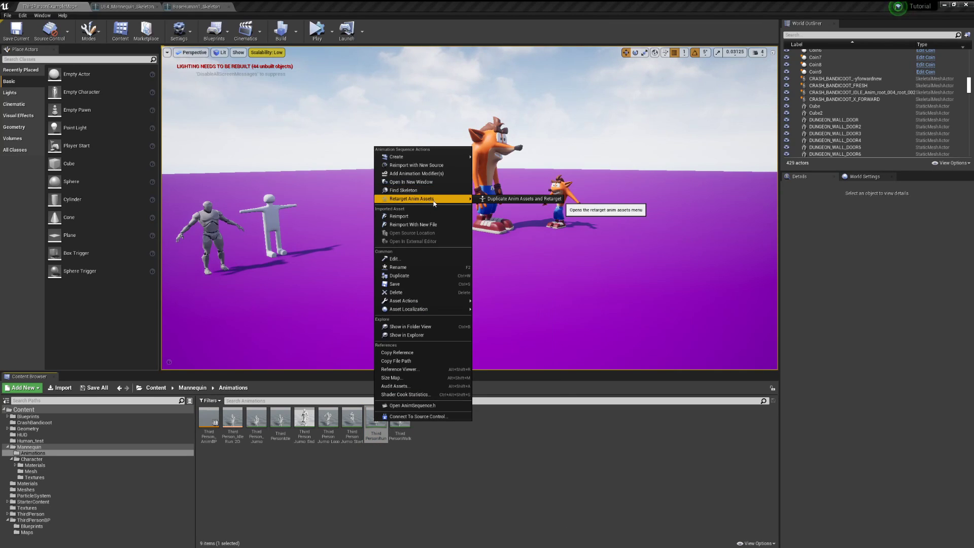
pyautogui.click(499, 200)
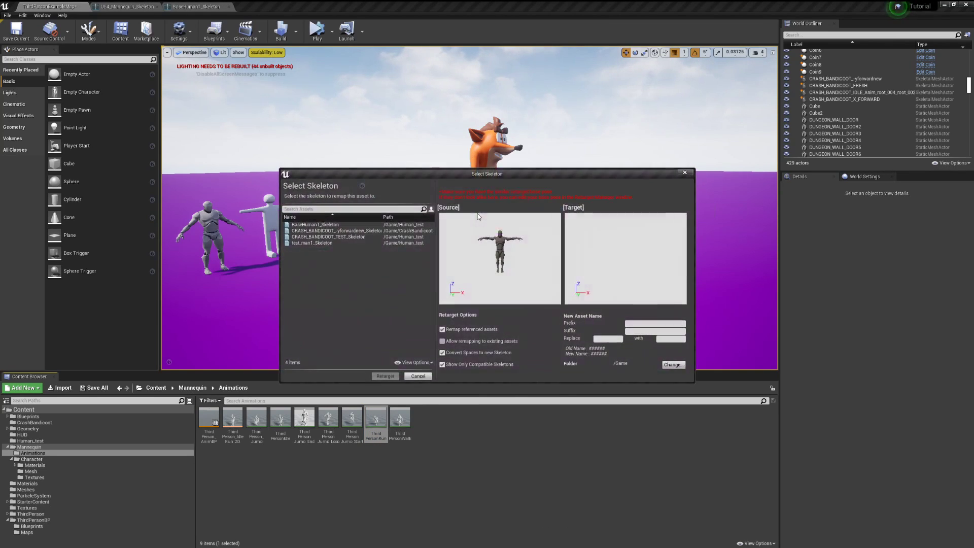
pyautogui.click(349, 225)
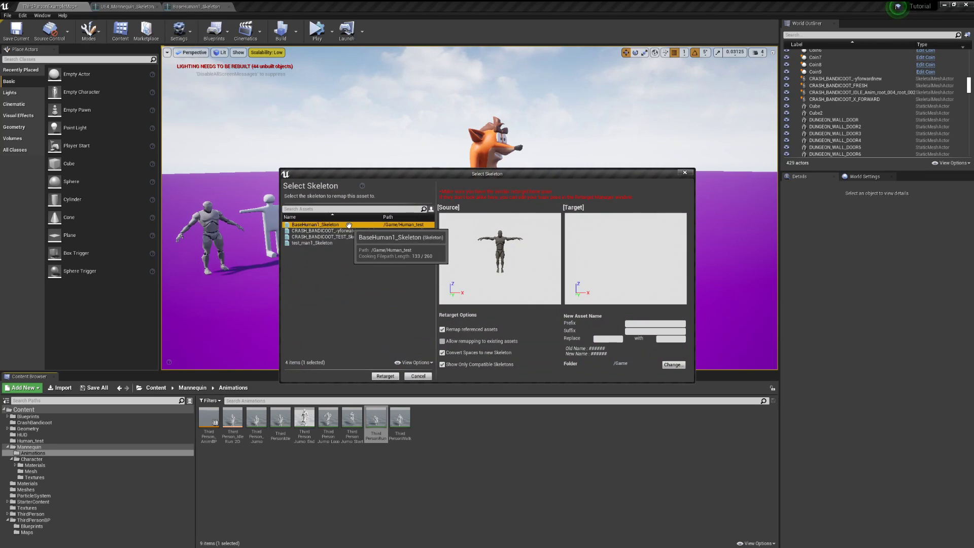
pyautogui.click(384, 376)
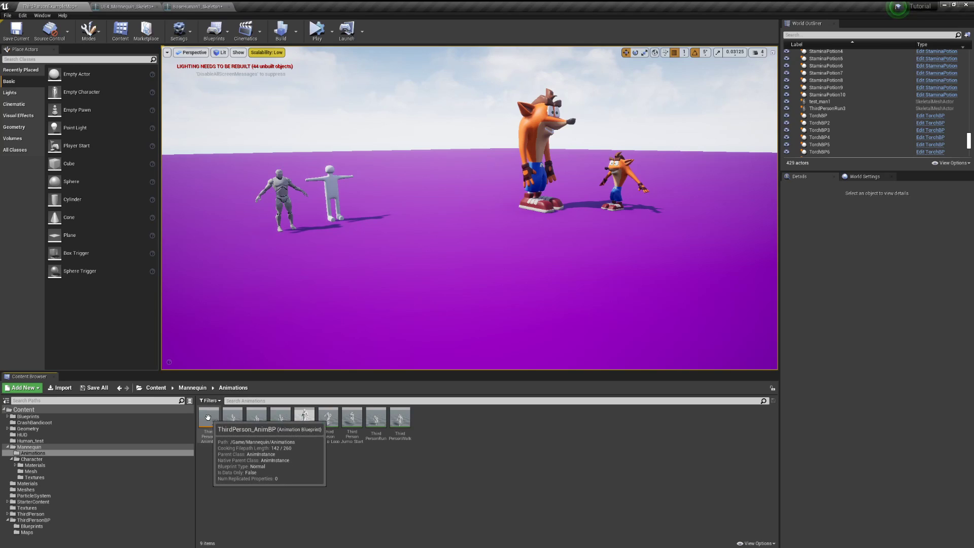
pyautogui.click(207, 417)
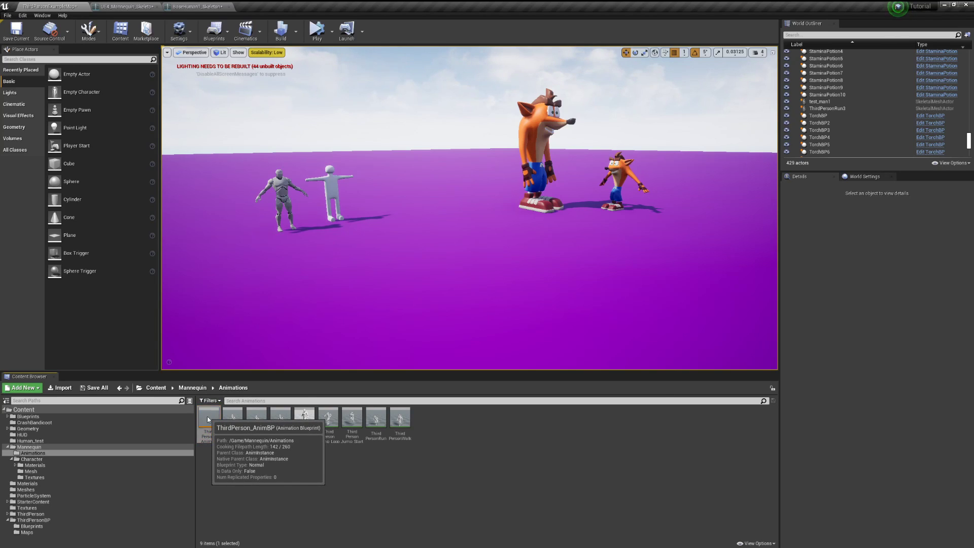
# Duplicate ThirdPerson_AnimBP and retarget the copy to BaseHuman1_Skeleton
pyautogui.rightClick(208, 419)
pyautogui.moveTo(274, 236)
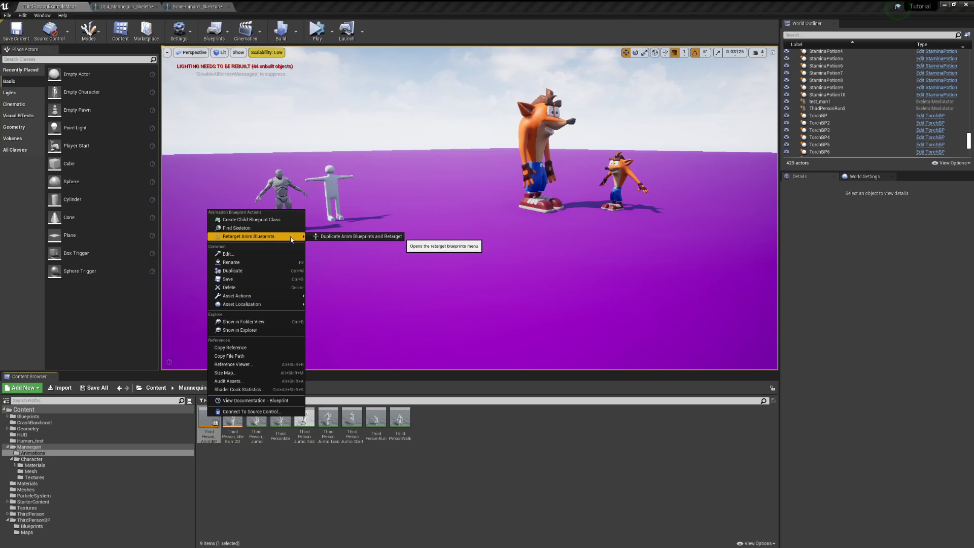
pyautogui.click(338, 237)
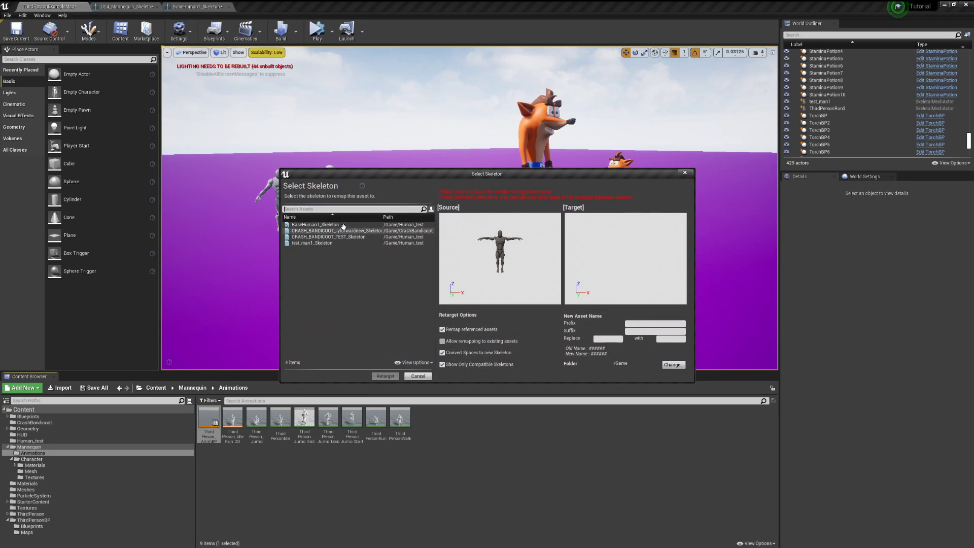
pyautogui.click(344, 225)
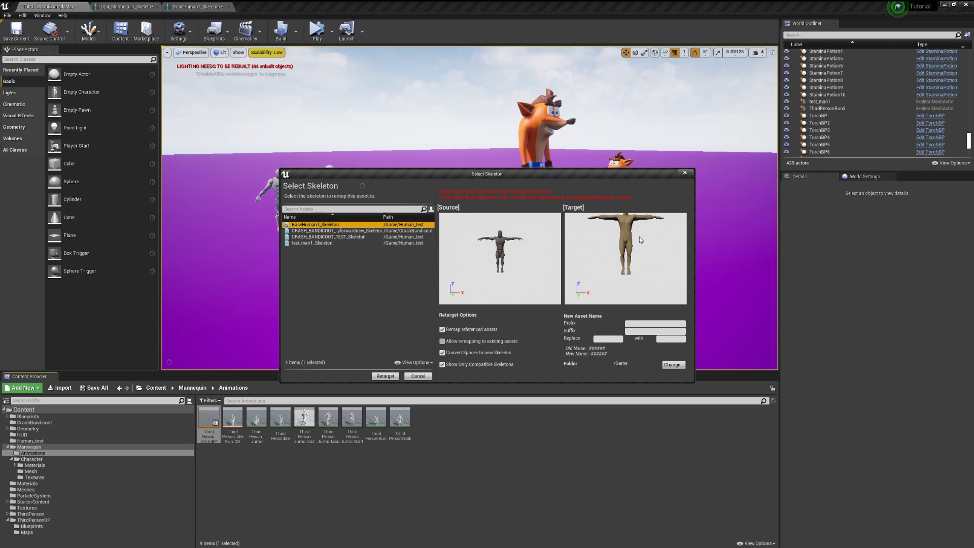
pyautogui.click(385, 376)
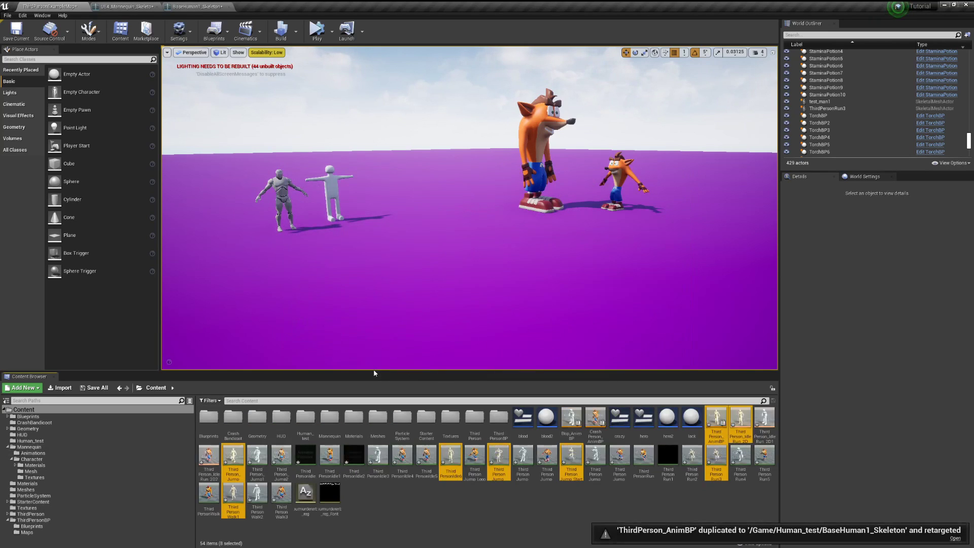
pyautogui.moveTo(407, 308); pyautogui.dragTo(439, 316, button='right')
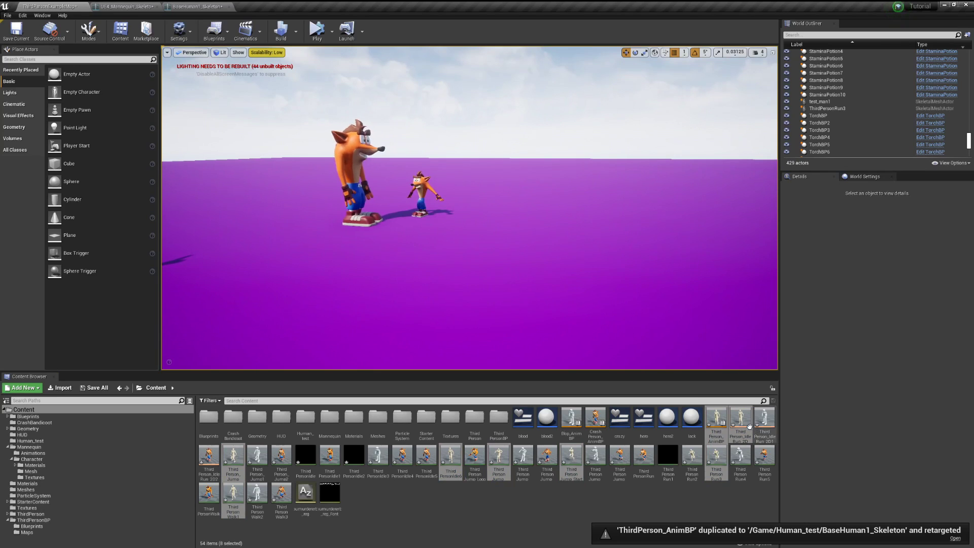
pyautogui.doubleClick(721, 419)
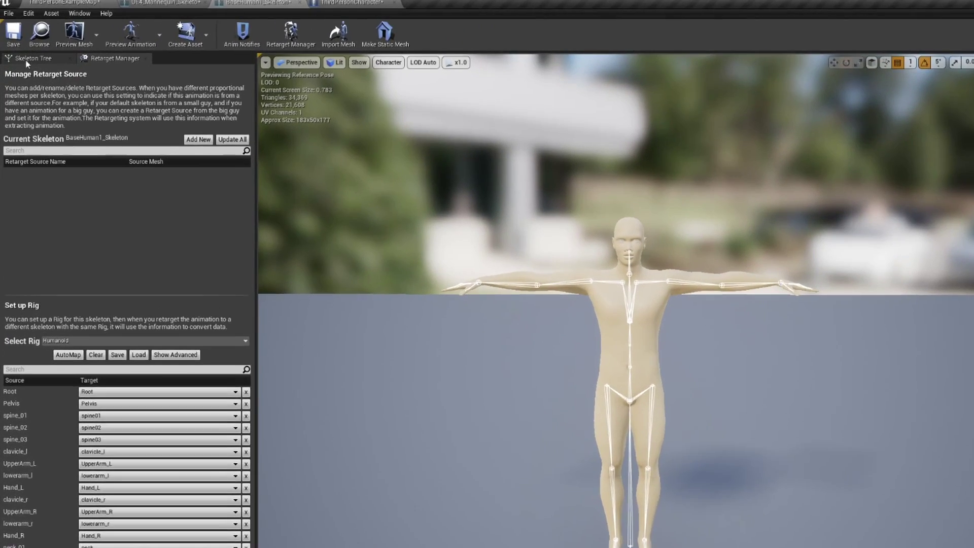
# Recursively set BaseHuman1 bones to Skeleton translation retargeting, with root and pelvis on Animation
pyautogui.click(30, 58)
pyautogui.click(33, 73)
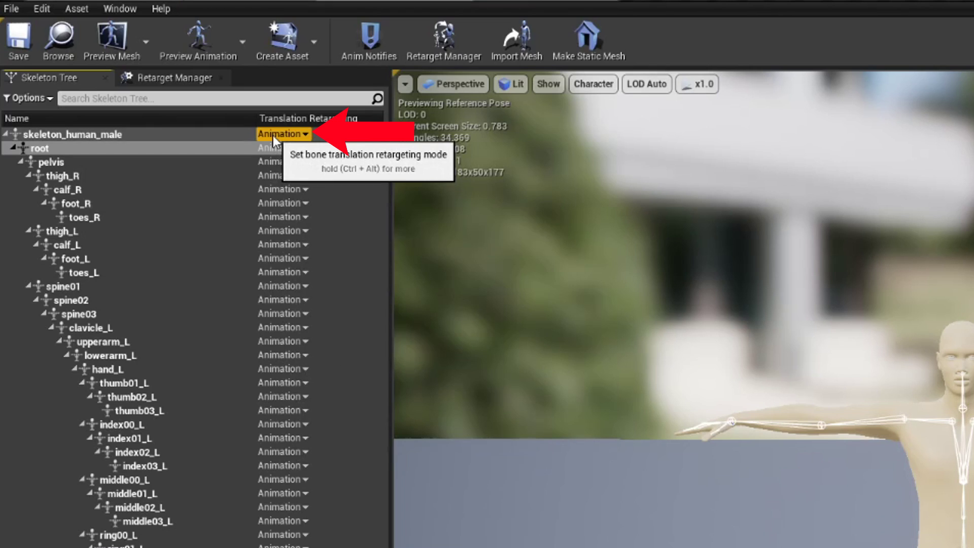
pyautogui.rightClick(273, 135)
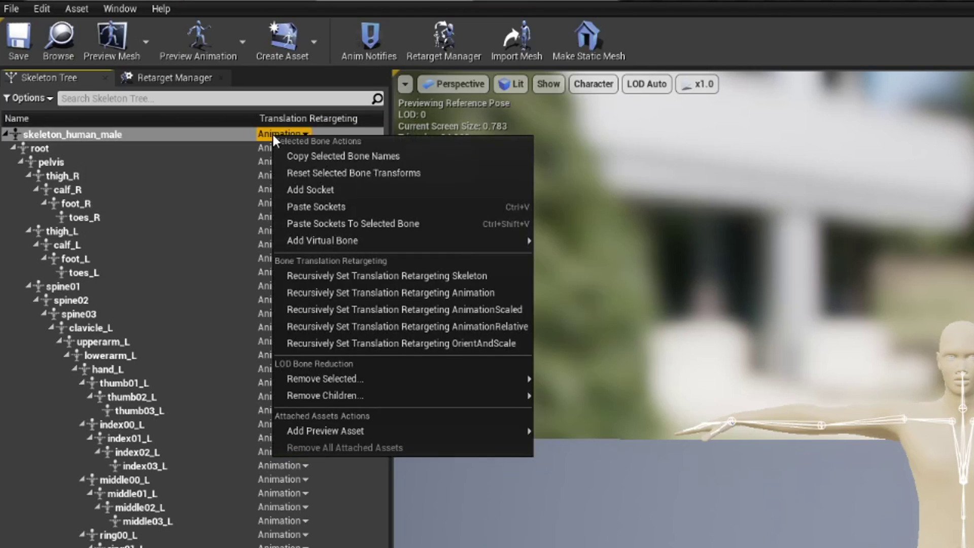
pyautogui.click(346, 276)
pyautogui.click(299, 150)
pyautogui.click(324, 175)
pyautogui.click(287, 161)
pyautogui.click(303, 188)
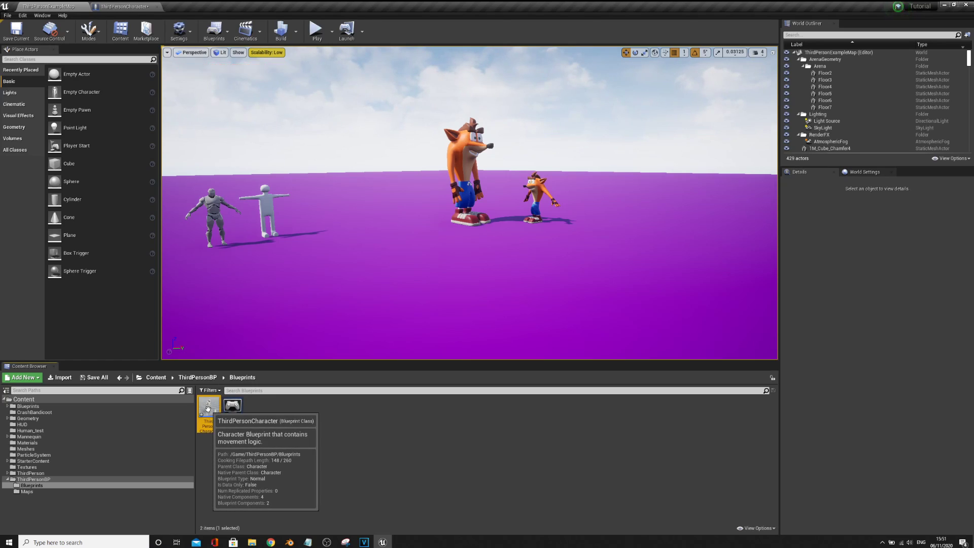
# Give ThirdPersonCharacter's Mesh the BaseHuman1 skeletal mesh and HumanThirdPerson_AnimBP, then compile
pyautogui.doubleClick(207, 408)
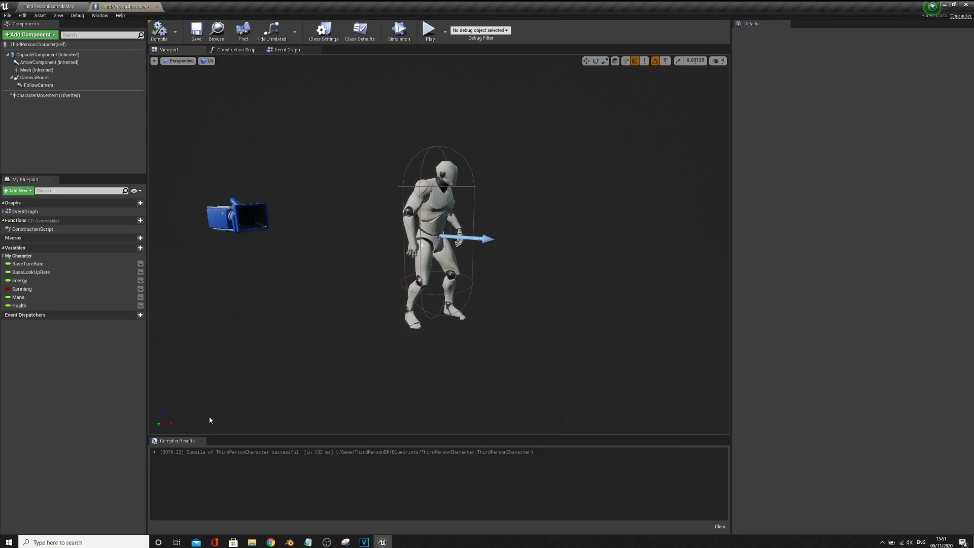
pyautogui.click(446, 203)
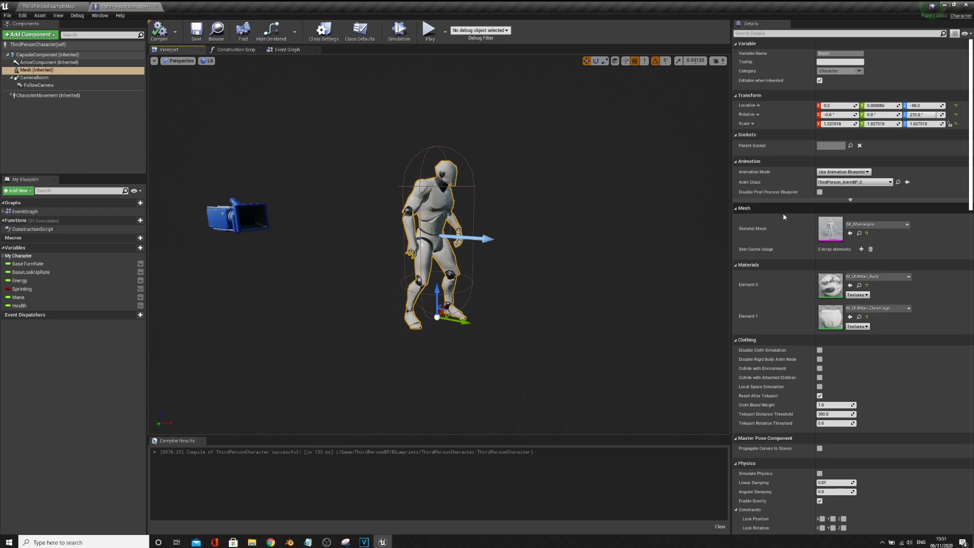
pyautogui.click(878, 224)
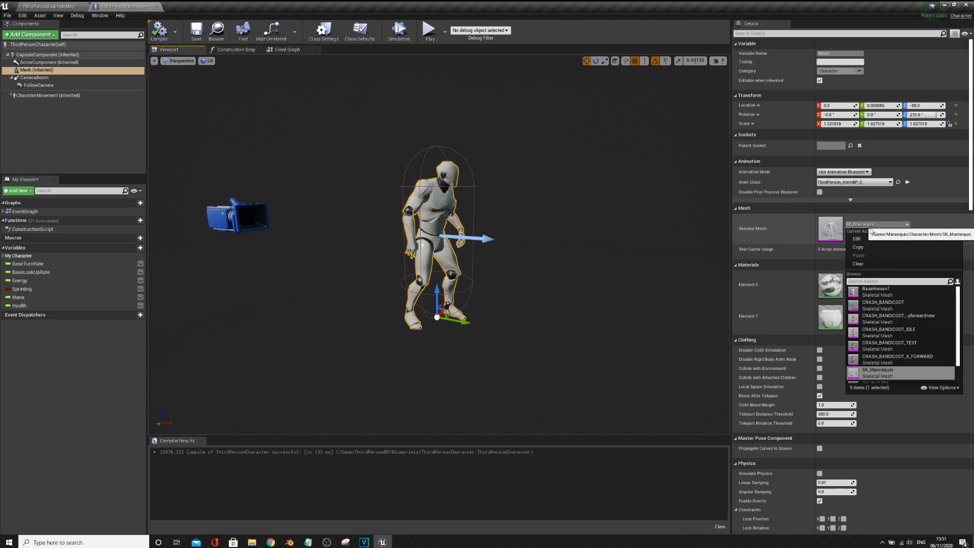
pyautogui.click(880, 290)
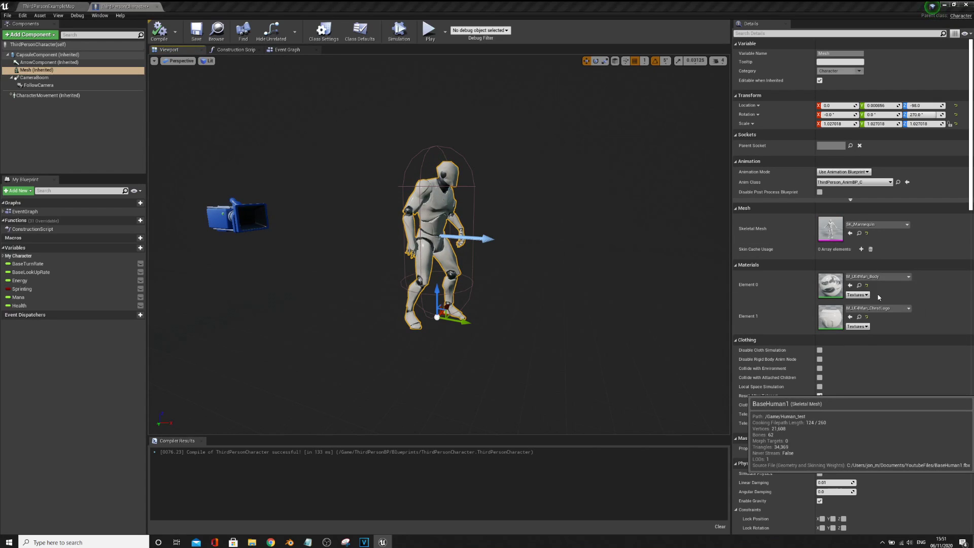
pyautogui.click(851, 182)
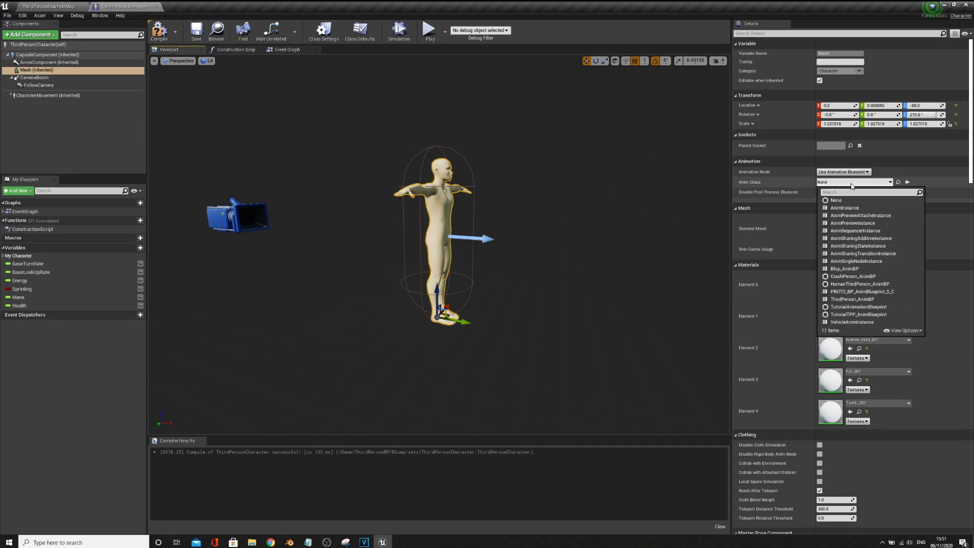
pyautogui.click(852, 284)
pyautogui.moveTo(497, 279); pyautogui.dragTo(520, 279)
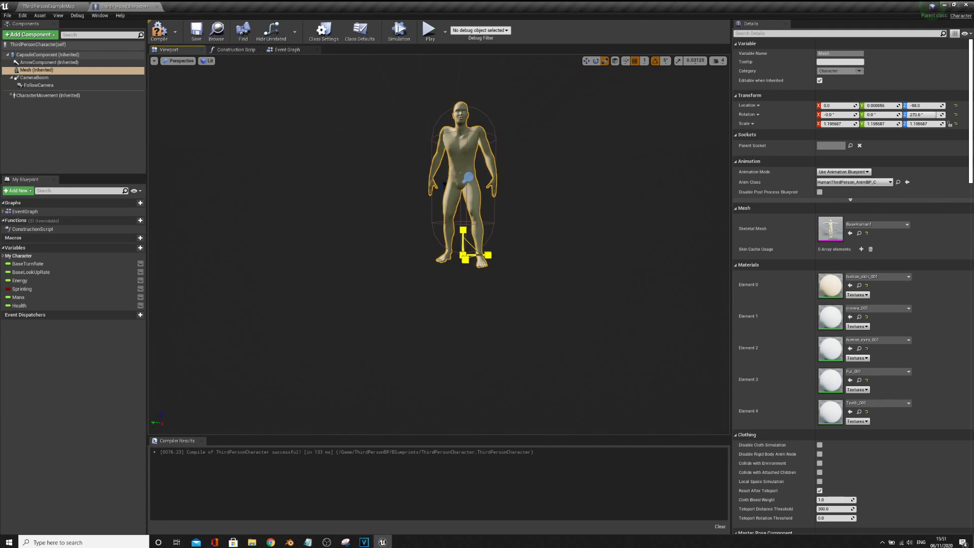
pyautogui.click(159, 31)
# Play the level to test, then recompile the character blueprint and play again
pyautogui.click(48, 6)
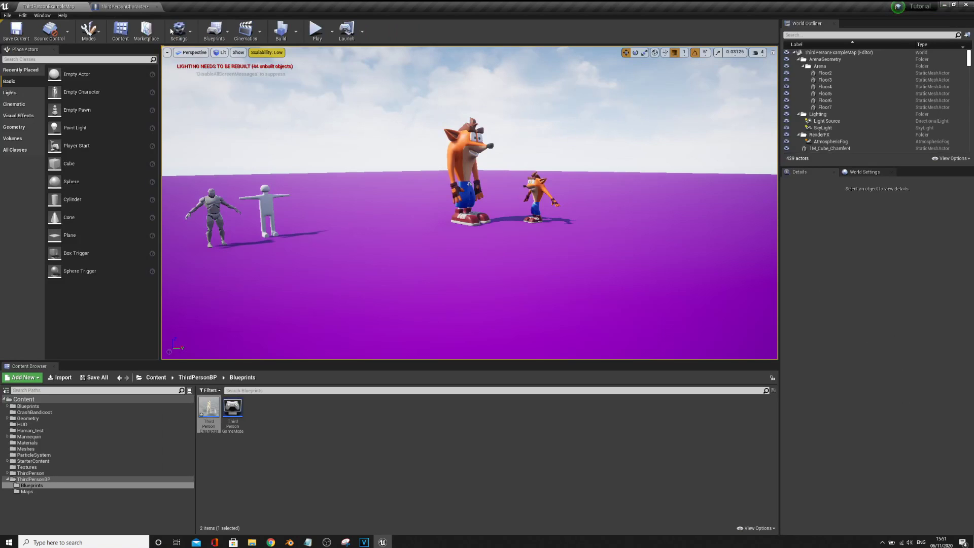
pyautogui.click(317, 31)
pyautogui.press('Escape')
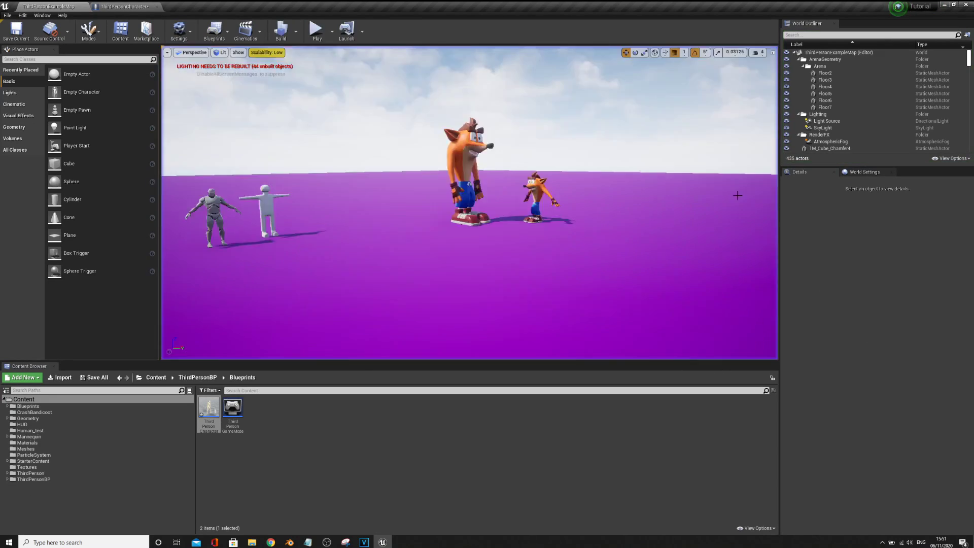
pyautogui.click(126, 6)
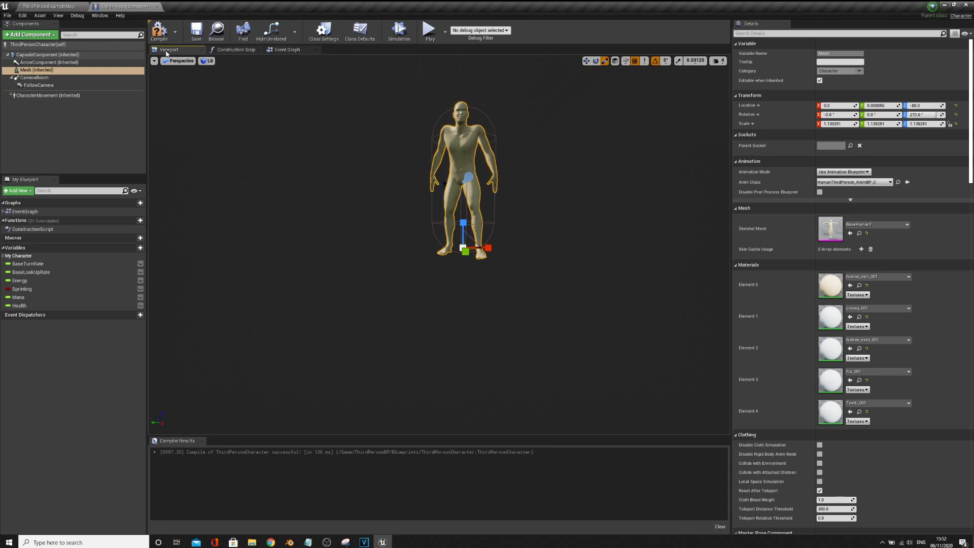
pyautogui.click(159, 32)
pyautogui.click(48, 6)
pyautogui.click(317, 30)
# Run forward with W, go fullscreen with F11, and jump several times with Space
pyautogui.click(497, 201)
pyautogui.press('w')
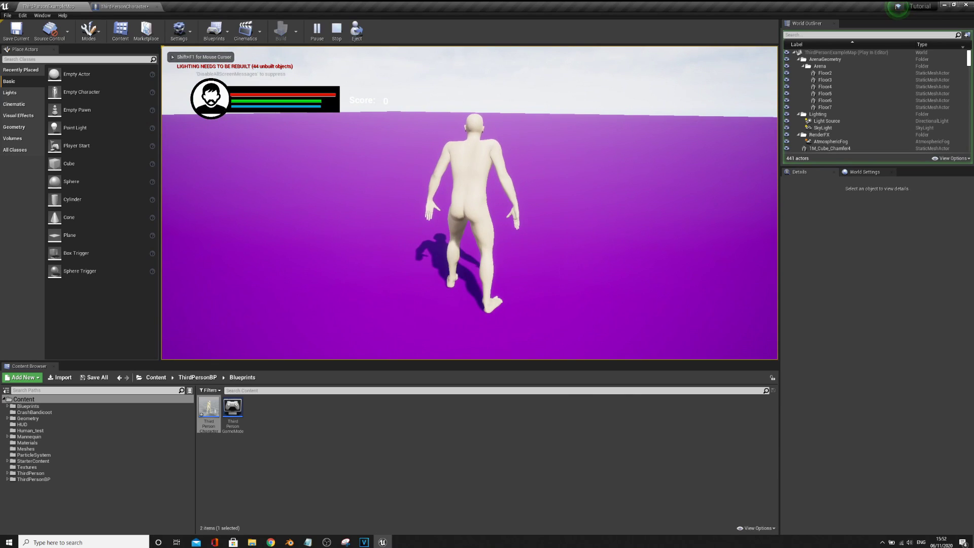
pyautogui.press('F11')
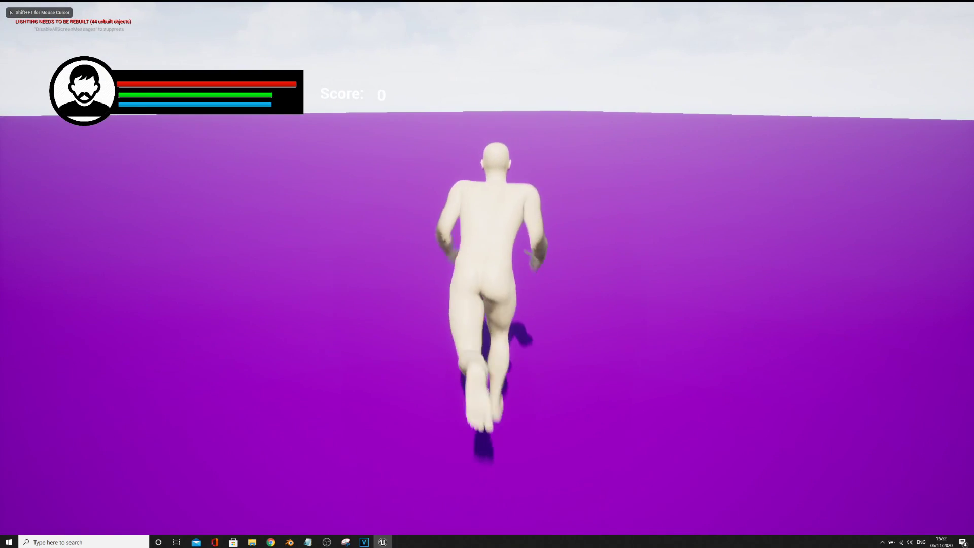
pyautogui.press('space')
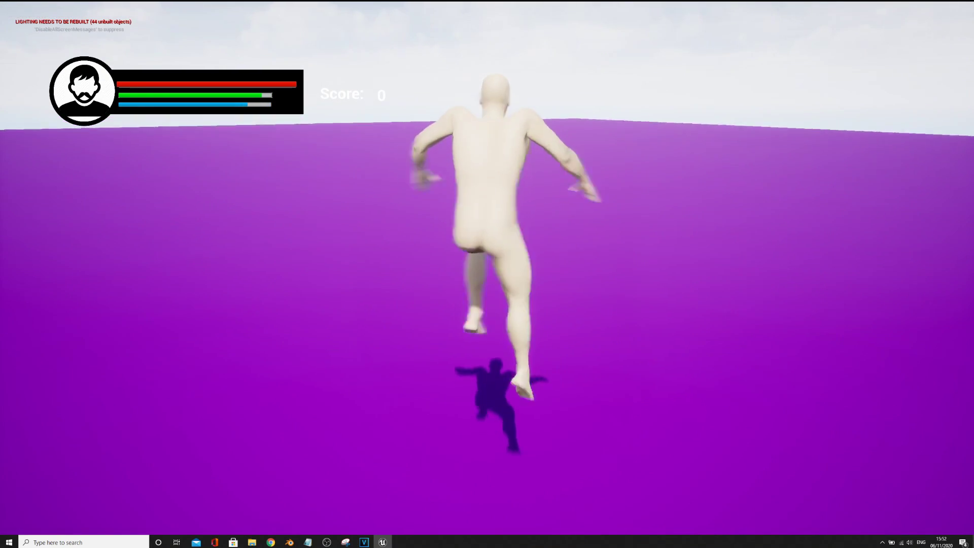
pyautogui.press('s')
pyautogui.press('space')
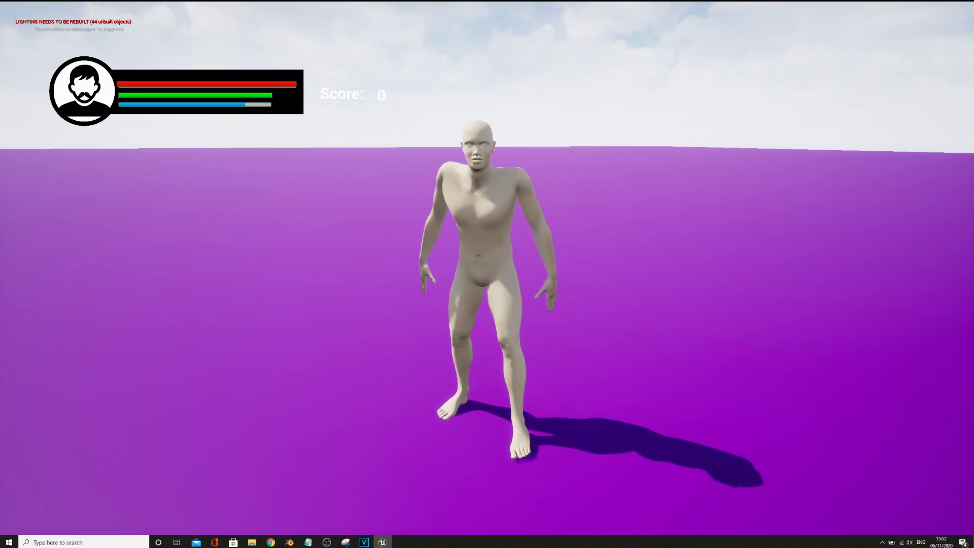
pyautogui.press('space')
pyautogui.press('space')
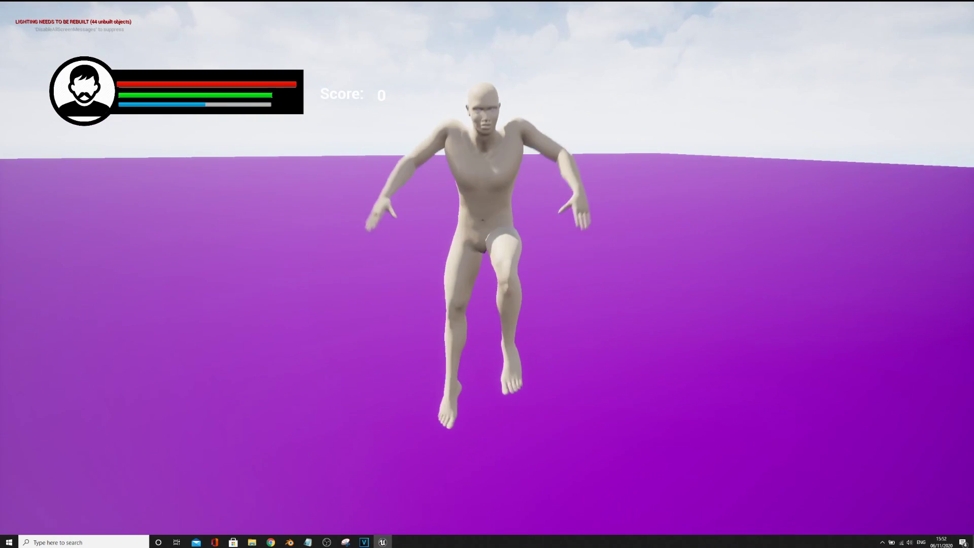